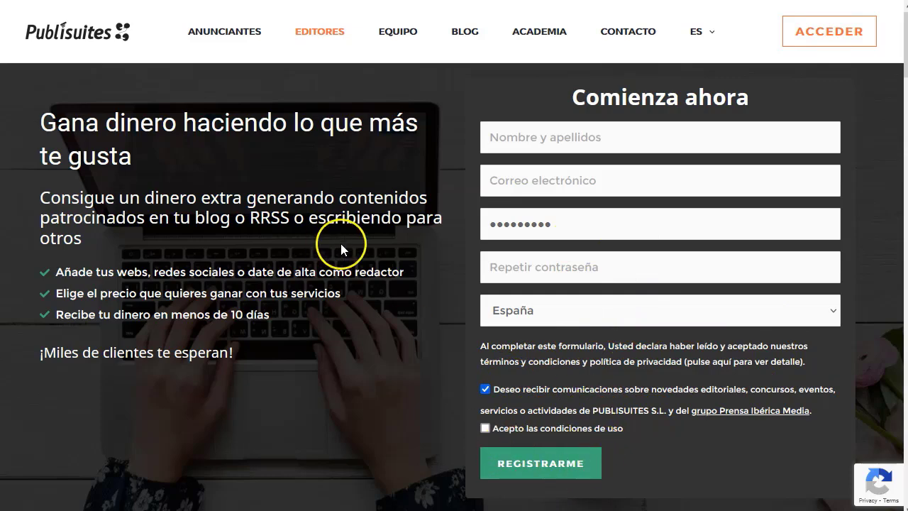
# Review how the platform works for editors, from registration and adding services to managing orders and receiving payment
pyautogui.scroll(-3, 248, 304)
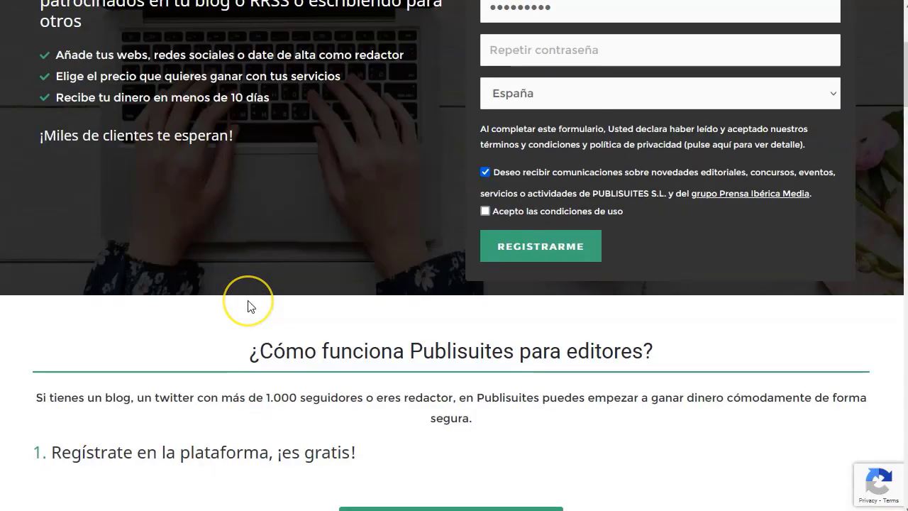
pyautogui.scroll(-1, 248, 305)
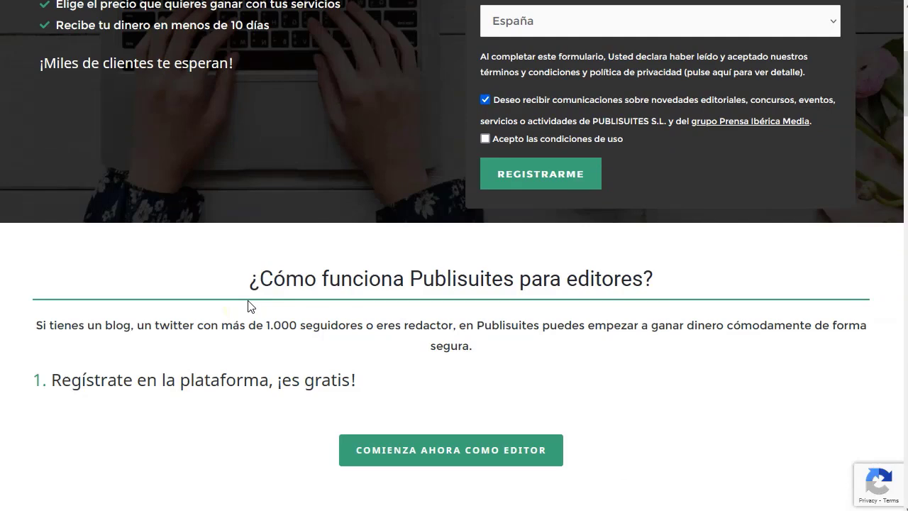
pyautogui.scroll(-1, 248, 307)
pyautogui.scroll(-1, 217, 319)
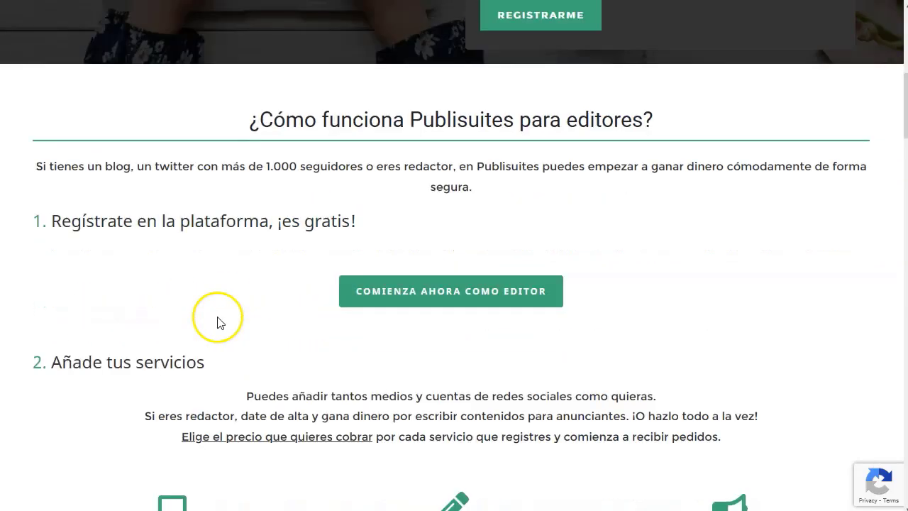
pyautogui.scroll(-1, 217, 320)
pyautogui.scroll(-1, 202, 255)
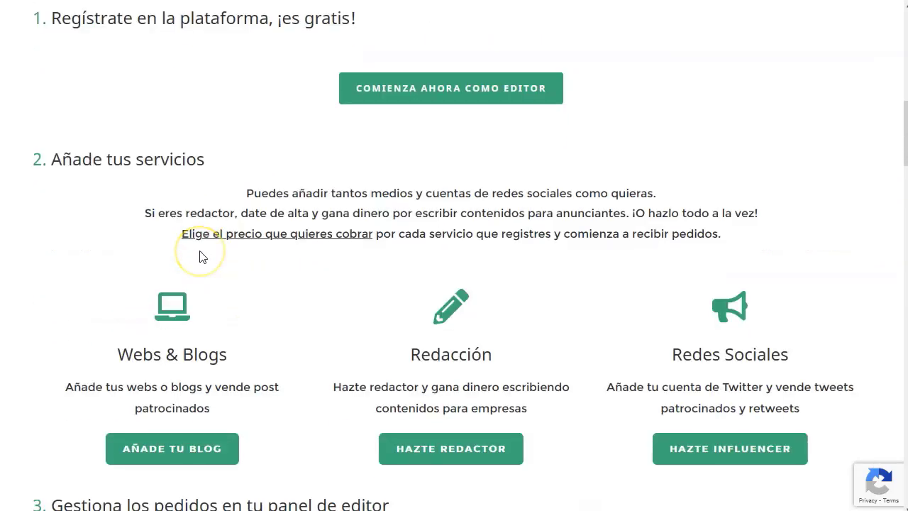
pyautogui.scroll(-2, 203, 255)
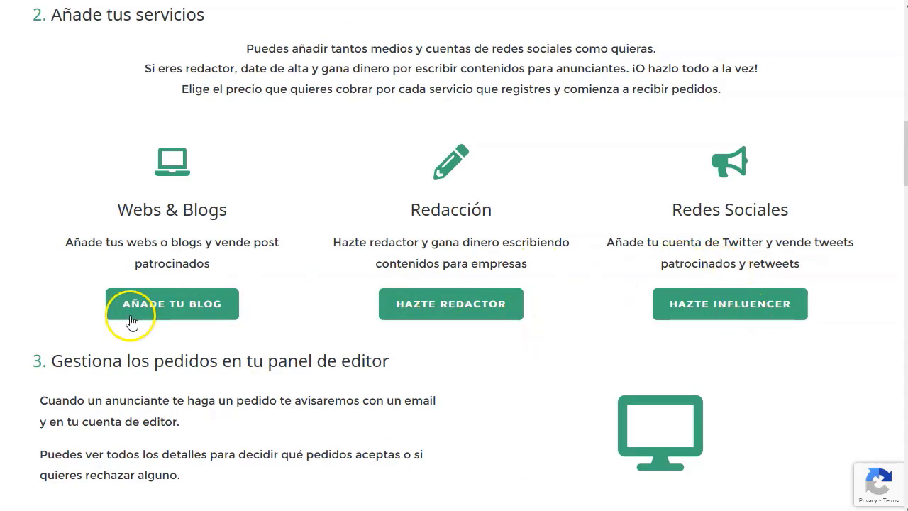
pyautogui.scroll(-2, 129, 319)
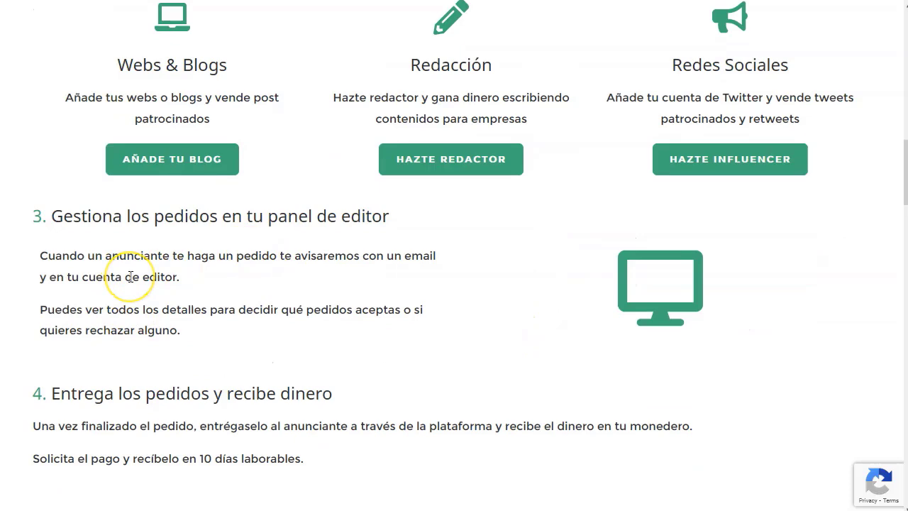
pyautogui.scroll(-1, 166, 347)
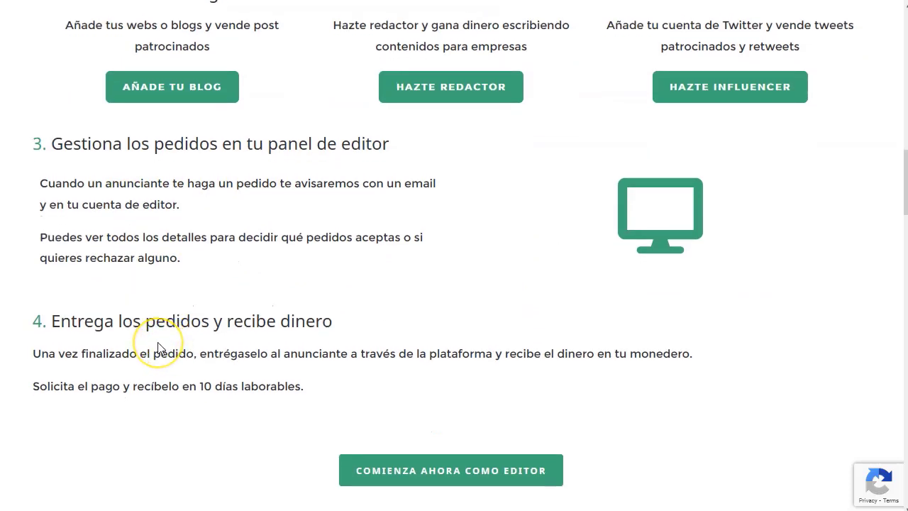
pyautogui.scroll(-3, 159, 348)
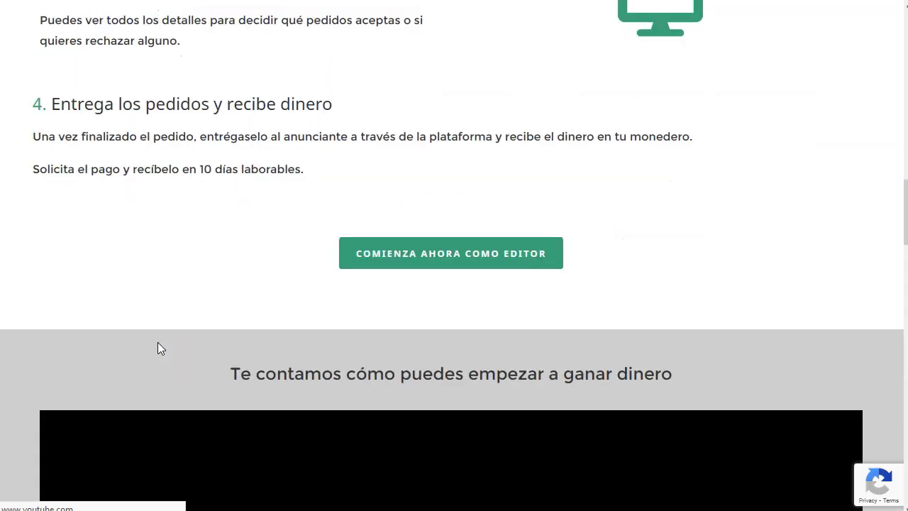
pyautogui.scroll(-3, 159, 348)
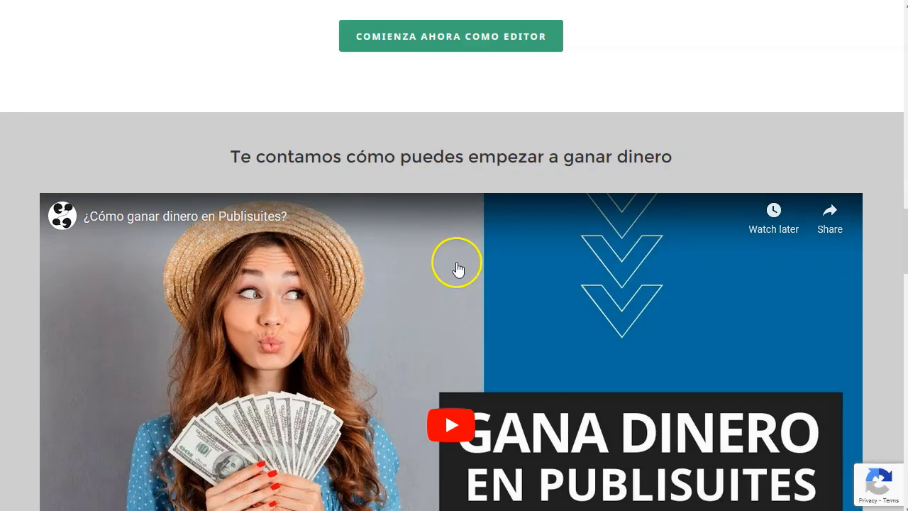
# Expand the payments FAQ entry on whether the earnings shown in the wallet are net
pyautogui.scroll(-4, 456, 263)
pyautogui.scroll(-3, 326, 325)
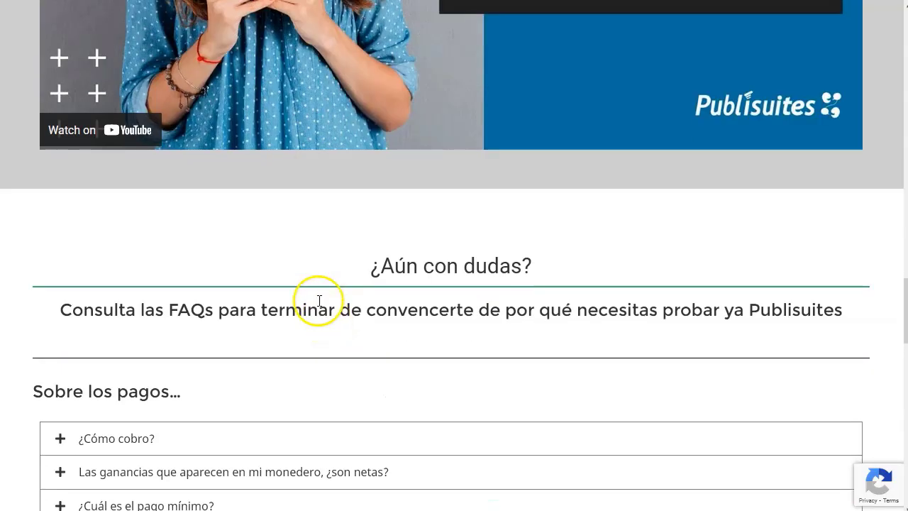
pyautogui.scroll(-1, 326, 293)
pyautogui.scroll(-1, 532, 242)
pyautogui.scroll(-2, 531, 246)
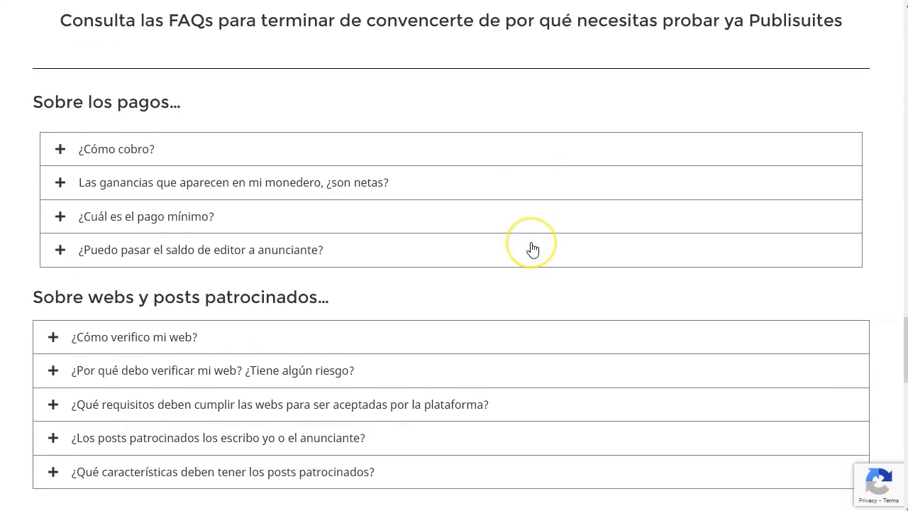
pyautogui.scroll(-1, 531, 249)
pyautogui.click(136, 98)
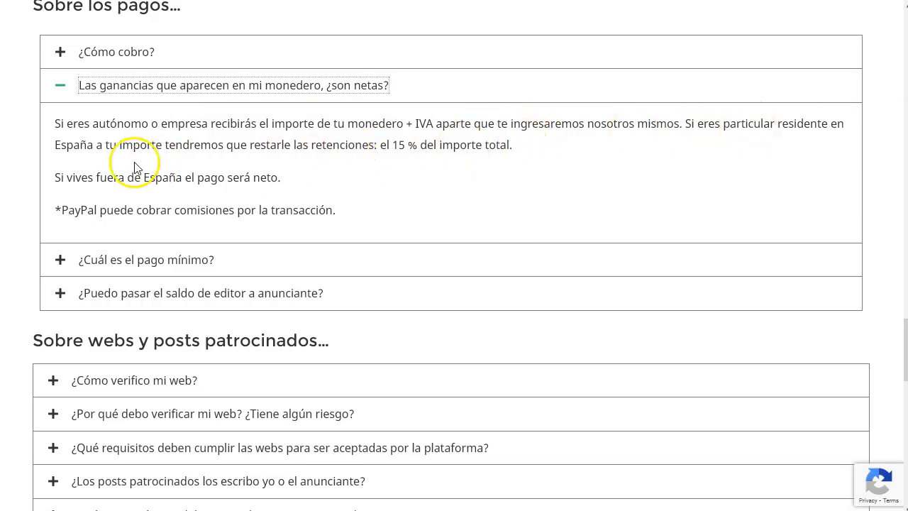
# Highlight the passages on withholdings, PayPal commissions and payment outside Spain in the expanded answer
pyautogui.moveTo(370, 145); pyautogui.dragTo(483, 146)
pyautogui.click(515, 144)
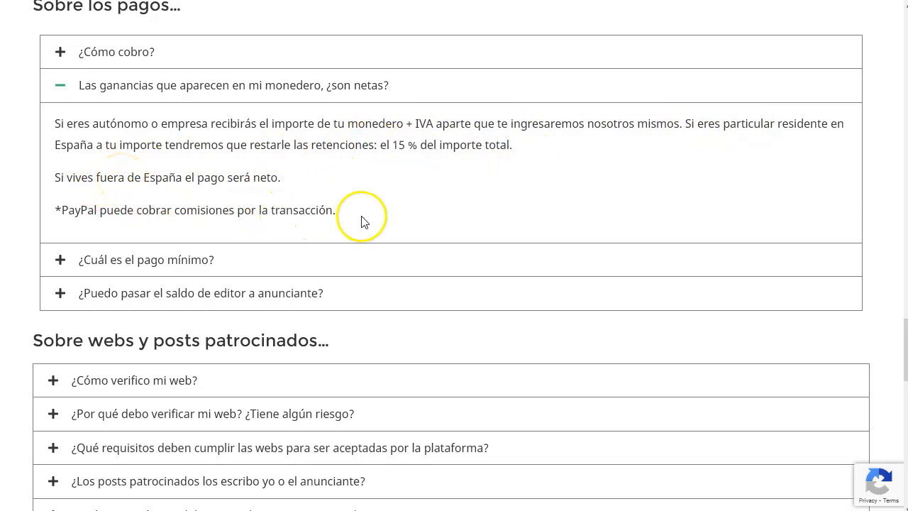
pyautogui.moveTo(61, 207); pyautogui.dragTo(359, 211)
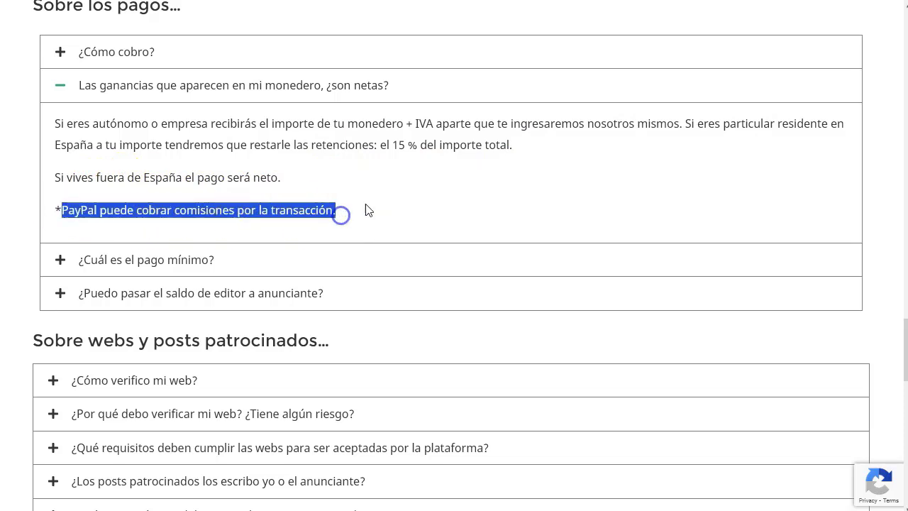
pyautogui.click(365, 205)
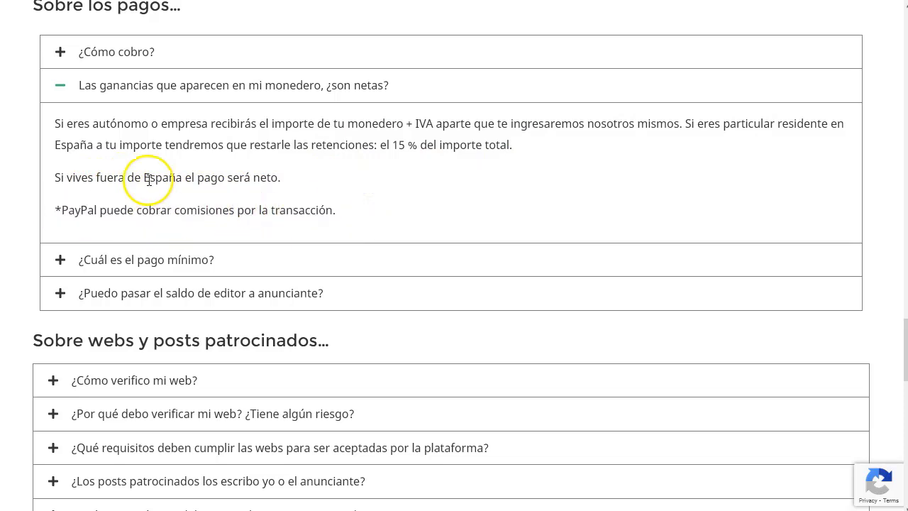
pyautogui.click(56, 178)
pyautogui.moveTo(56, 178); pyautogui.dragTo(272, 178)
pyautogui.click(284, 180)
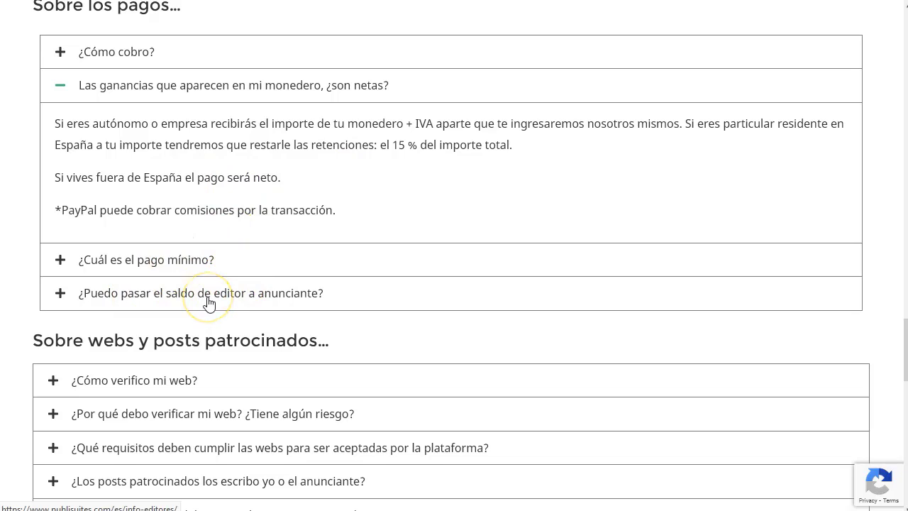
# Look through the FAQ sections on website requirements, Twitter mentions, writers and general order questions
pyautogui.scroll(-1, 224, 303)
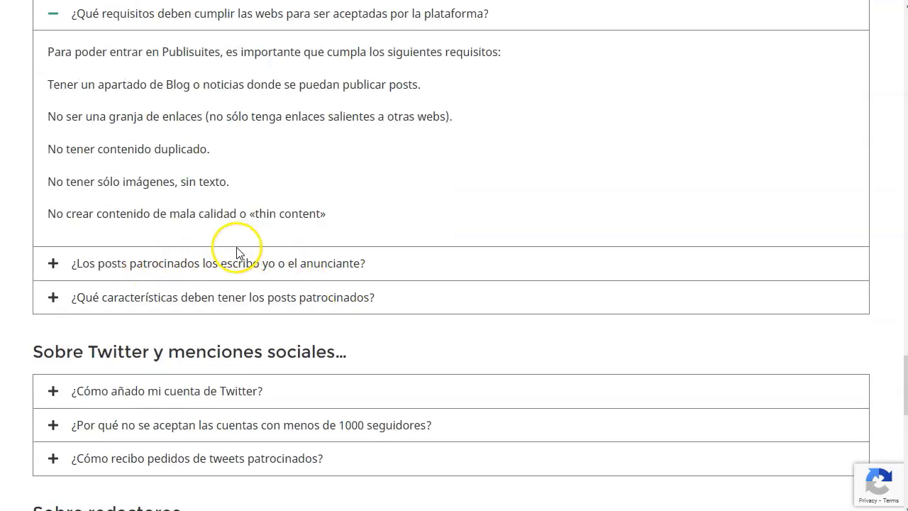
pyautogui.scroll(-3, 154, 297)
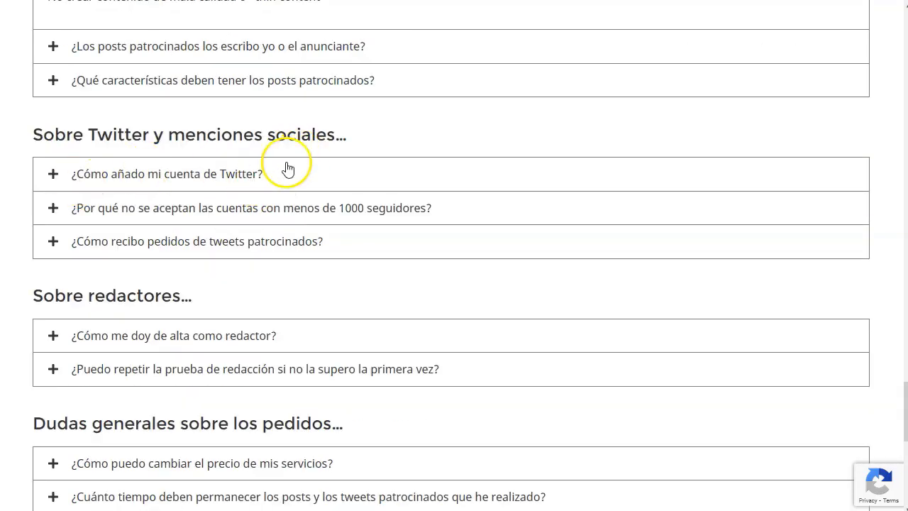
pyautogui.scroll(-1, 237, 215)
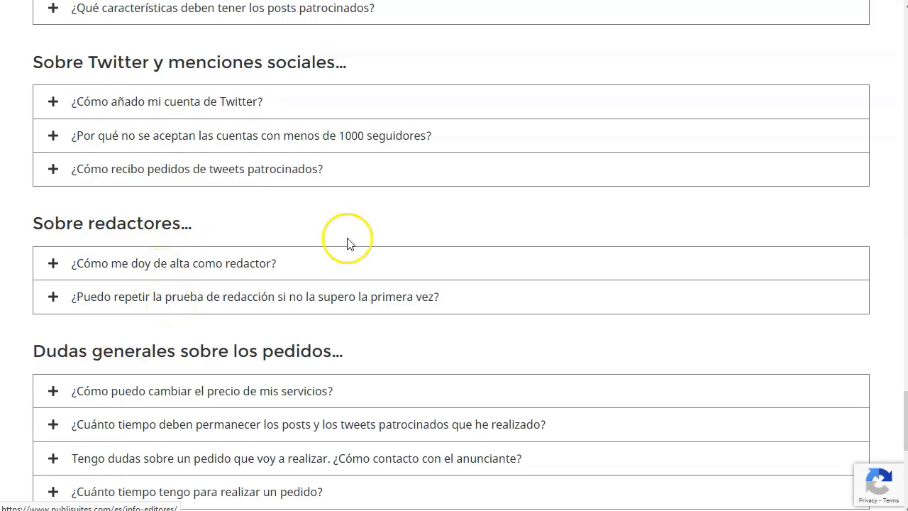
pyautogui.scroll(-1, 426, 243)
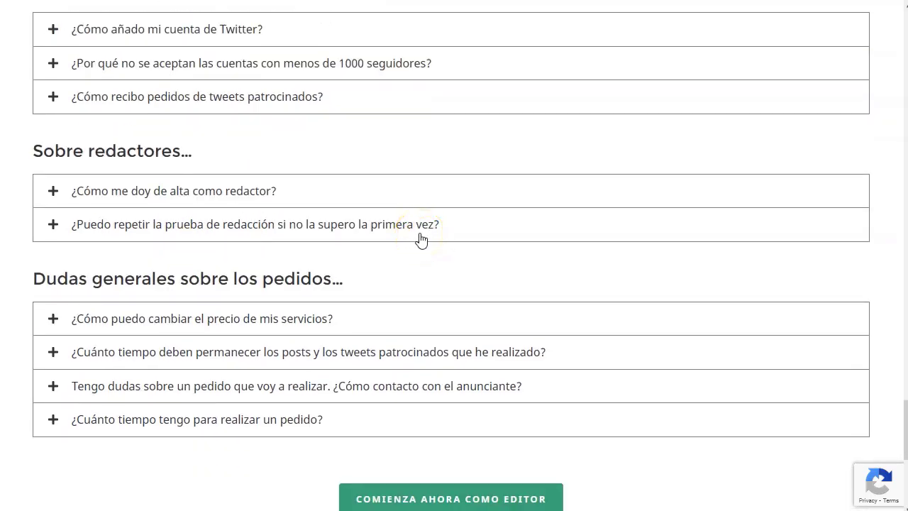
pyautogui.scroll(-1, 420, 240)
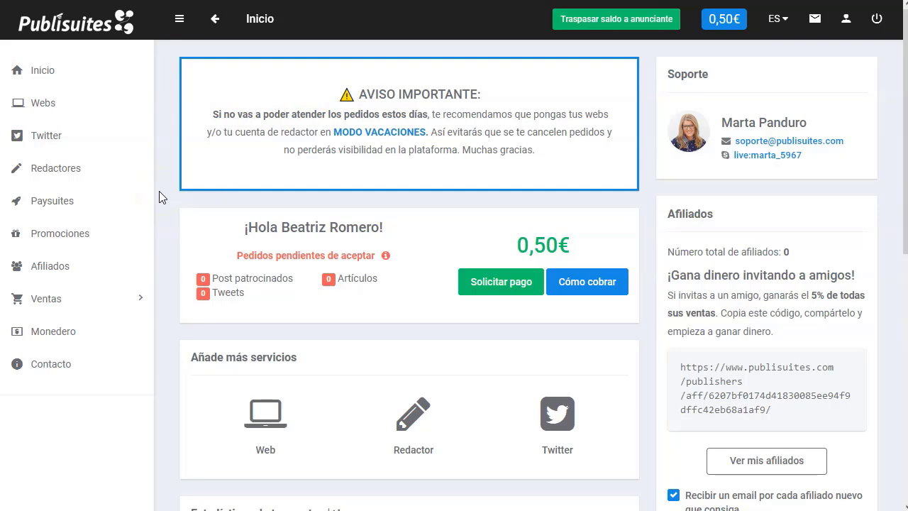
# Open the Webs section of the editor account and start adding a new website
pyautogui.click(723, 23)
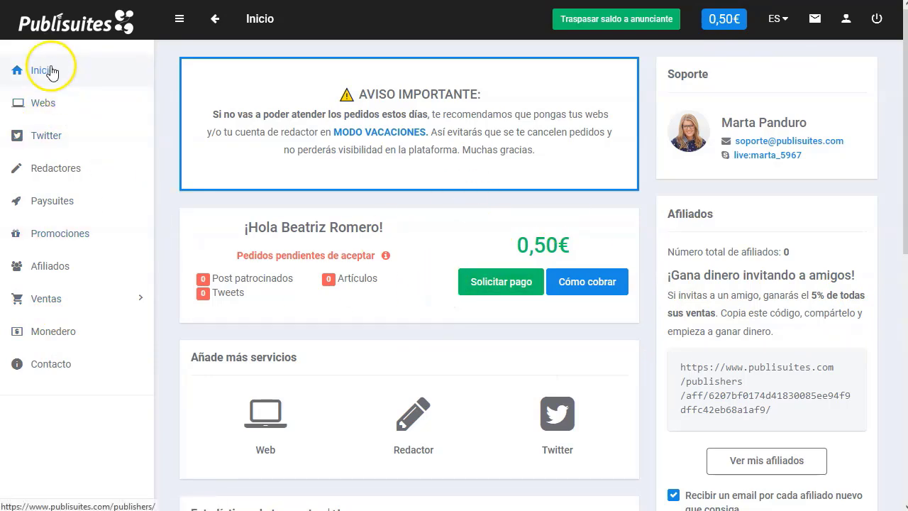
pyautogui.click(42, 105)
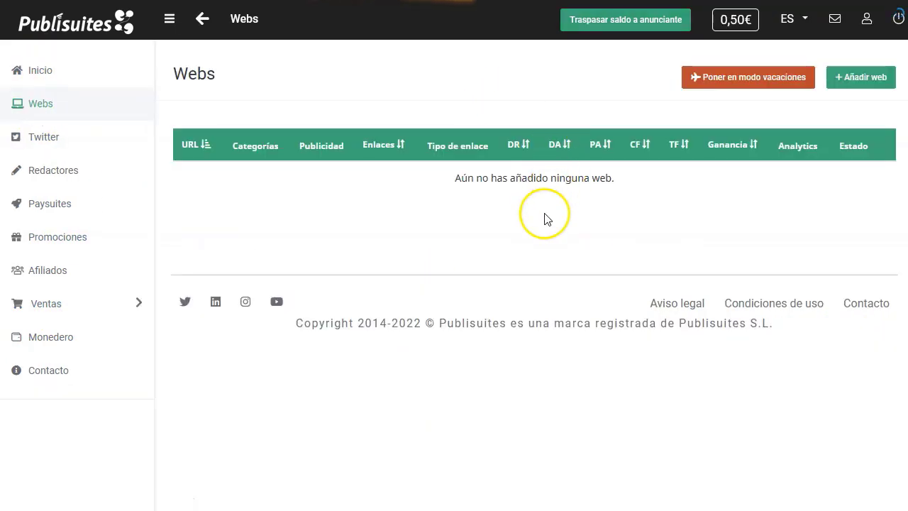
pyautogui.click(762, 78)
pyautogui.click(858, 78)
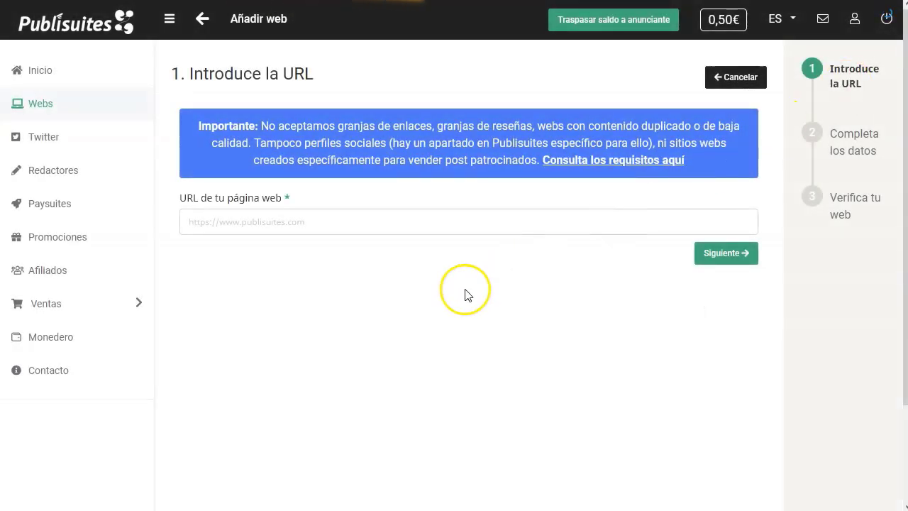
# Read the notice on websites that are not accepted, enter the site's URL and continue to the data form
pyautogui.moveTo(261, 126); pyautogui.dragTo(542, 122)
pyautogui.click(481, 145)
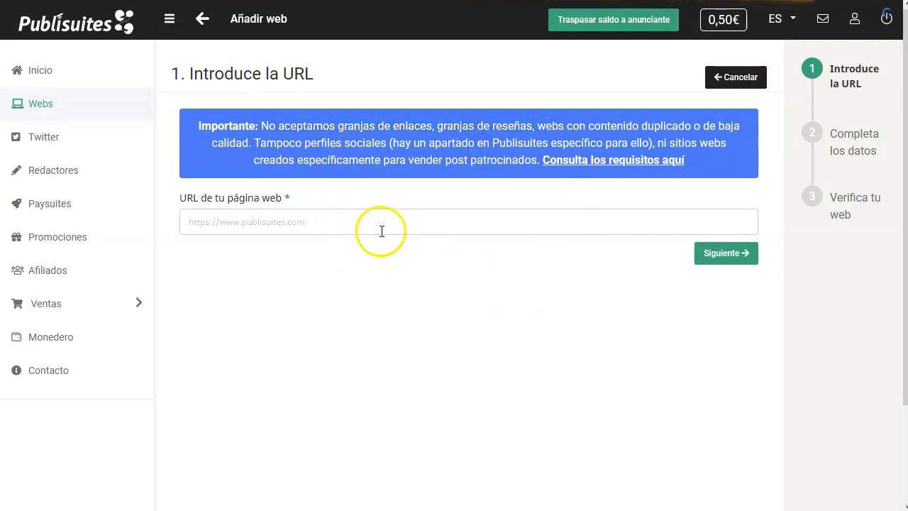
pyautogui.click(285, 222)
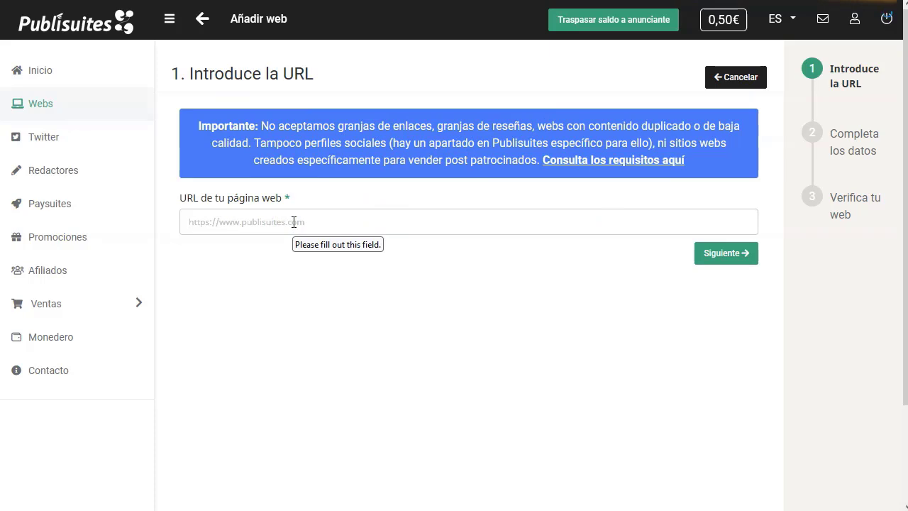
pyautogui.write('https://bettyromerito.com')
pyautogui.click(738, 256)
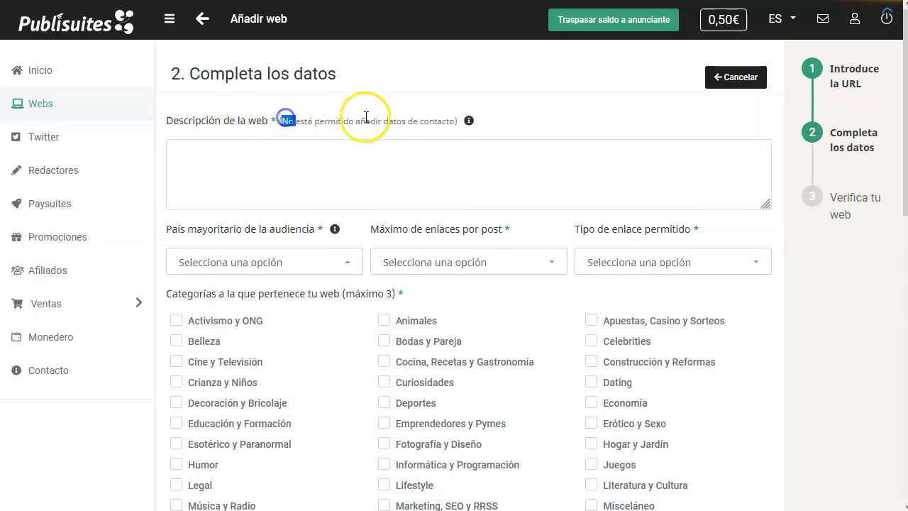
# Enter the description "Wweb dedicada al mundo de los negocios online especificamente para MMO." and set the main audience country to España
pyautogui.moveTo(468, 123)
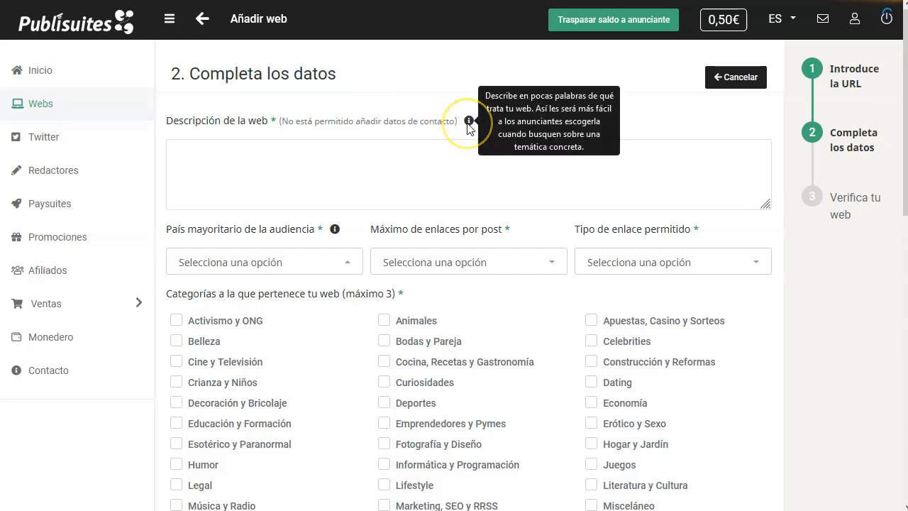
pyautogui.click(361, 158)
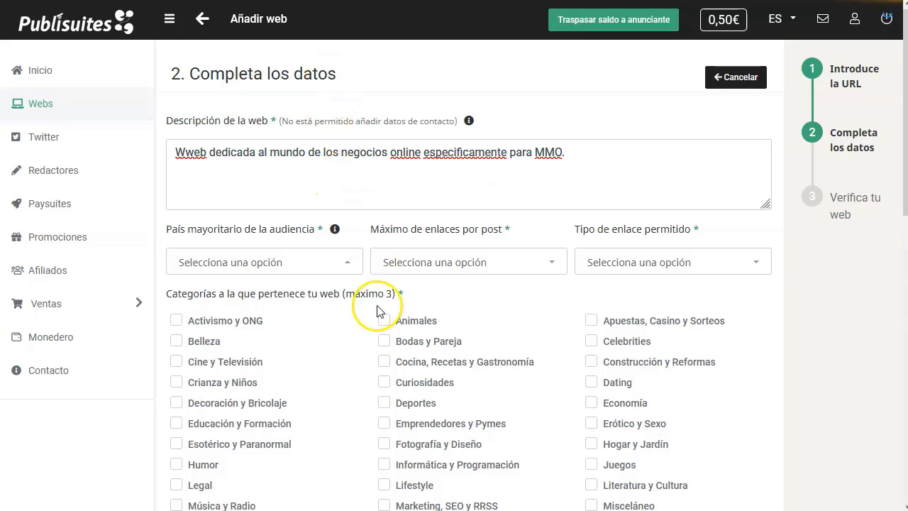
pyautogui.click(229, 263)
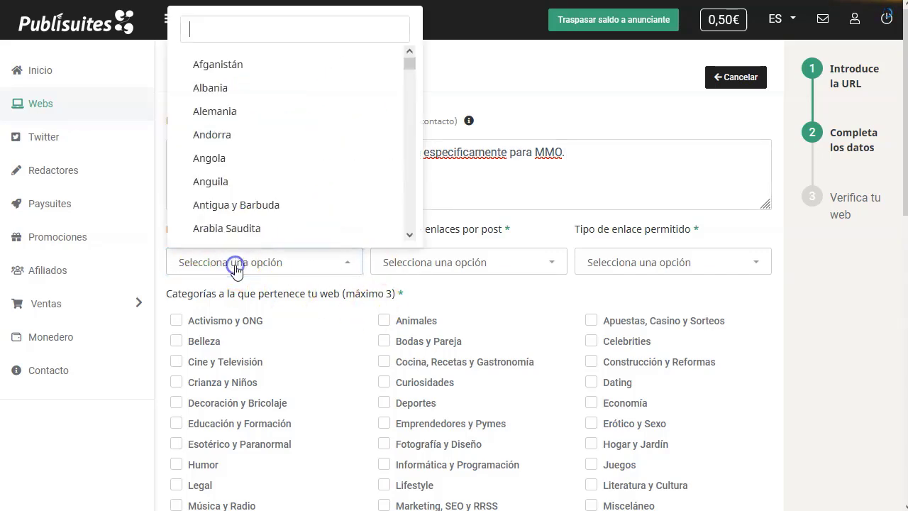
pyautogui.moveTo(414, 69); pyautogui.dragTo(406, 107)
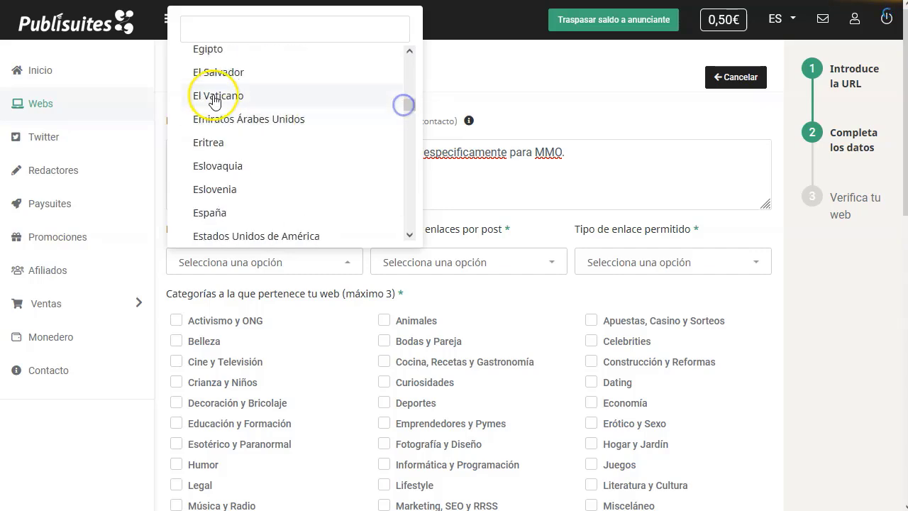
pyautogui.click(223, 210)
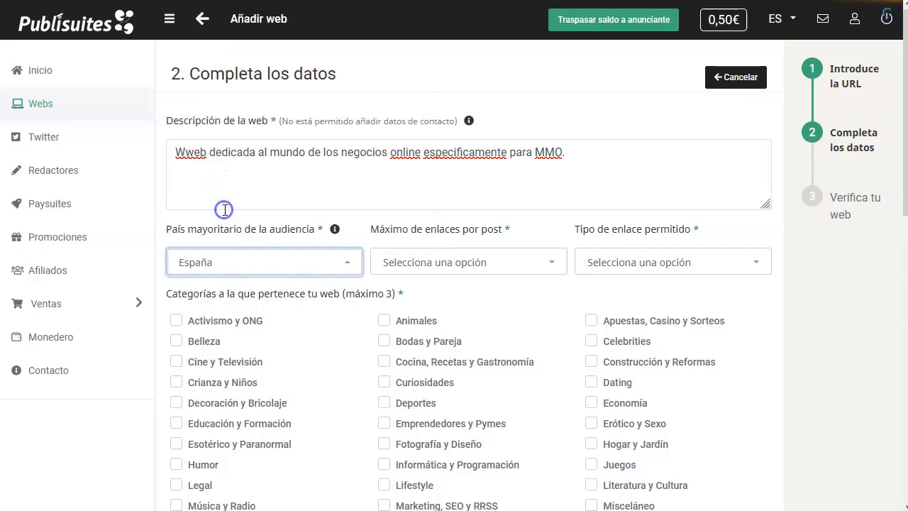
# Set the maximum links per post to 2 and the permitted link type to Follow, No Follow, Sponsored
pyautogui.click(459, 267)
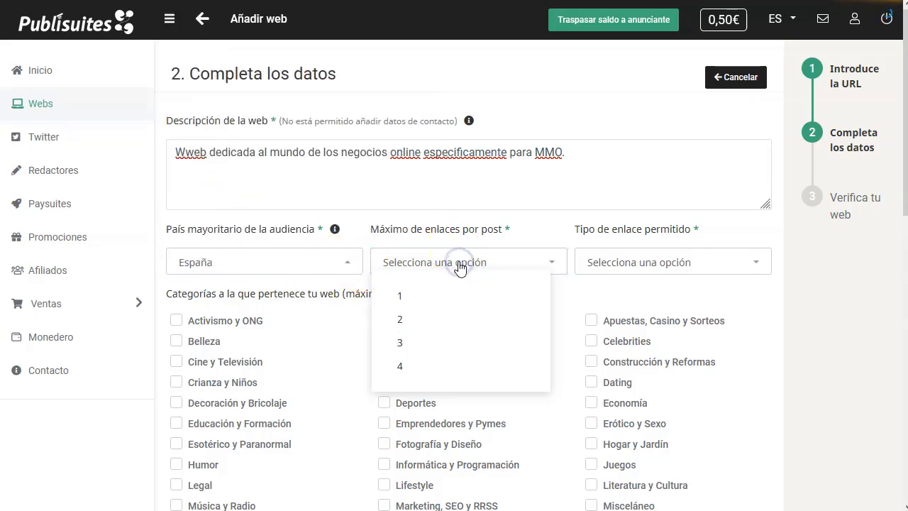
pyautogui.click(401, 322)
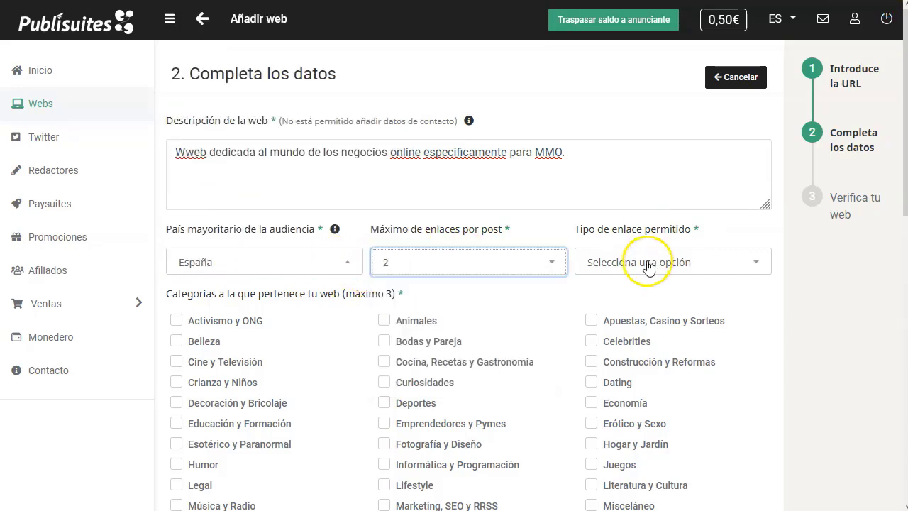
pyautogui.click(644, 263)
pyautogui.click(630, 343)
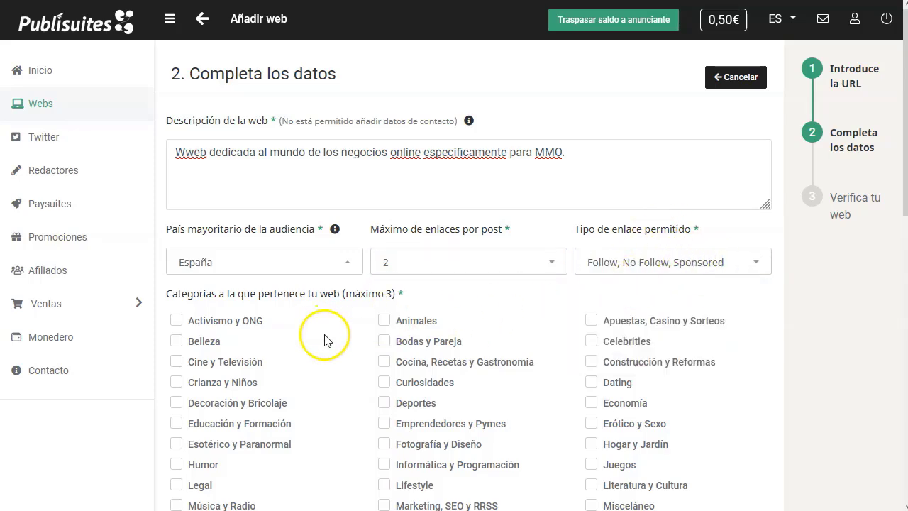
# Assign the website to the category Marketing, SEO y RRSS and set its advertising notice to Solo si se indica
pyautogui.scroll(-2, 324, 340)
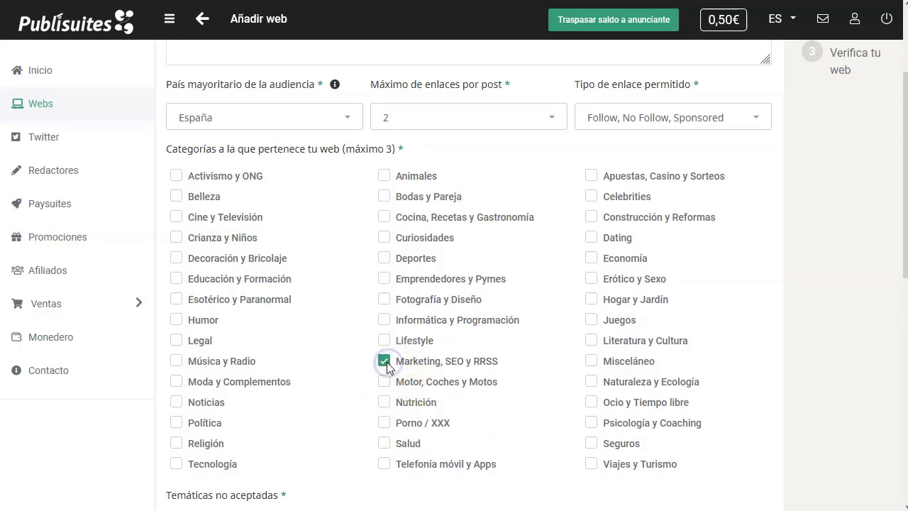
pyautogui.scroll(-3, 348, 269)
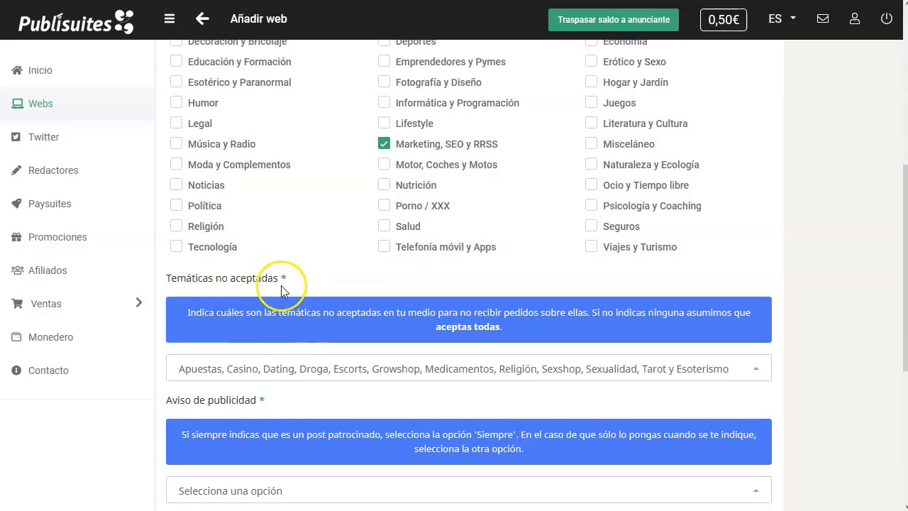
pyautogui.scroll(-1, 304, 312)
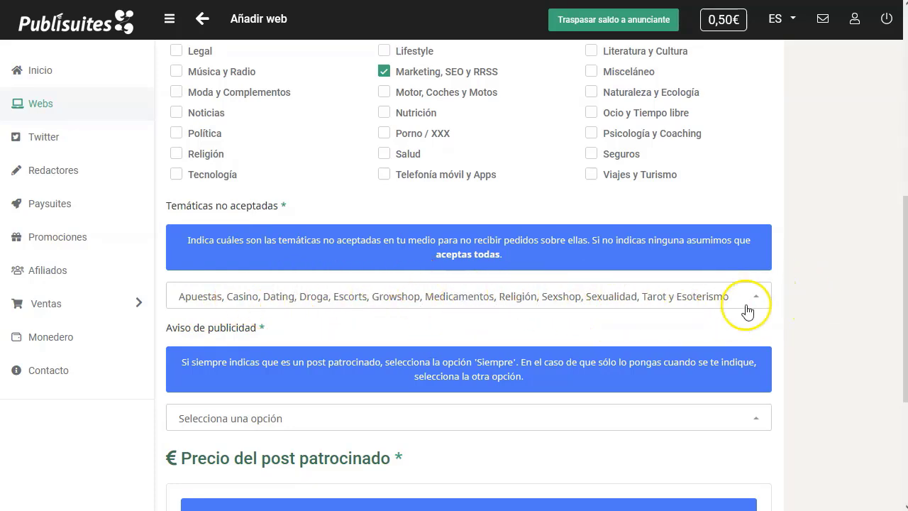
pyautogui.scroll(-2, 319, 358)
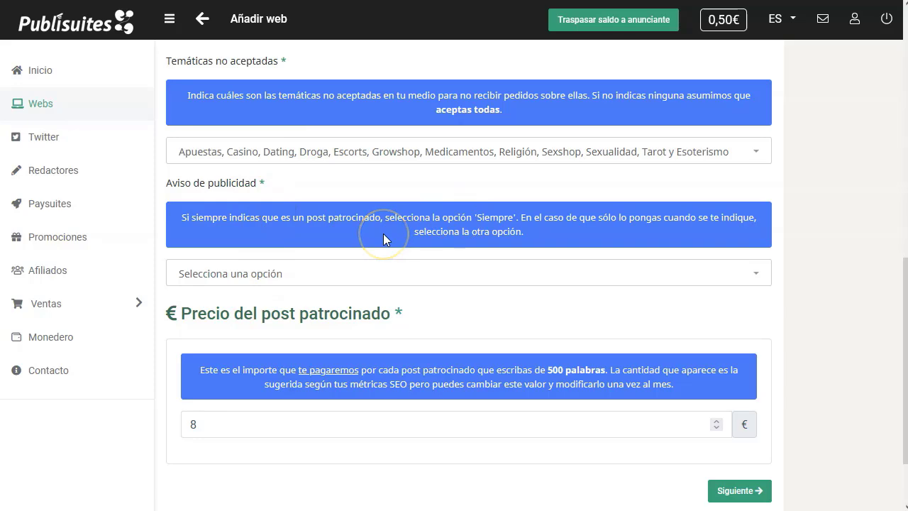
pyautogui.click(364, 275)
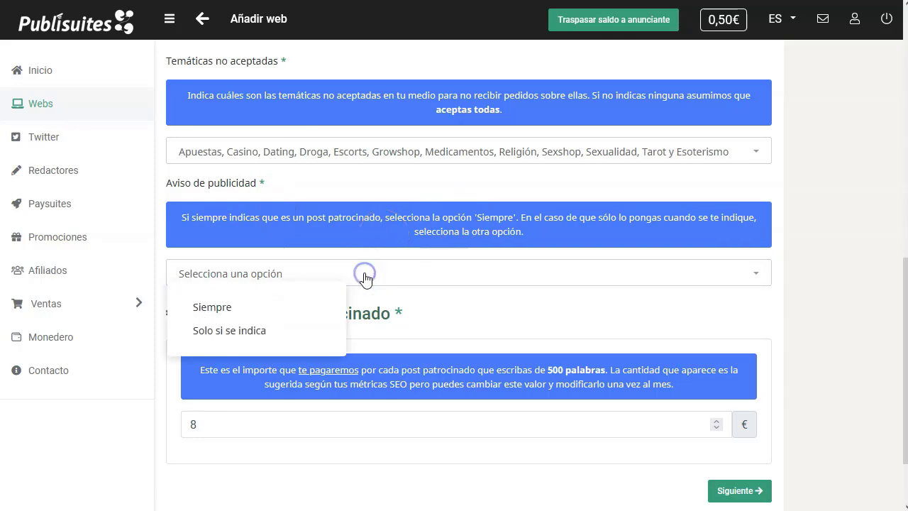
pyautogui.click(259, 329)
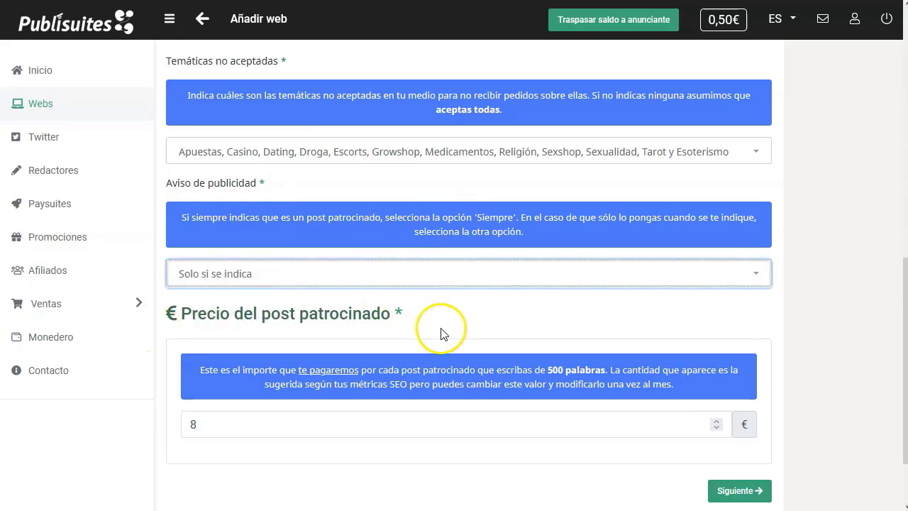
# Set the sponsored post price to 20 € and submit the website data, postponing the ownership verification
pyautogui.scroll(-1, 440, 333)
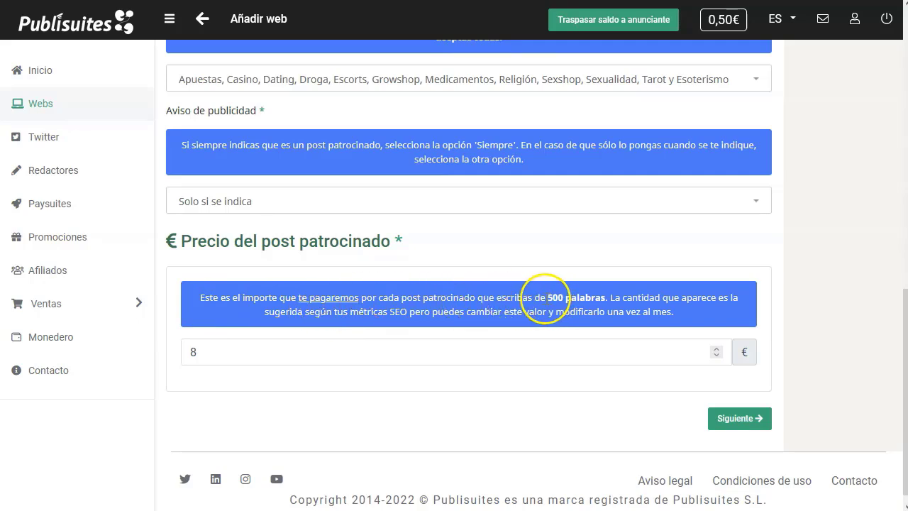
pyautogui.click(613, 310)
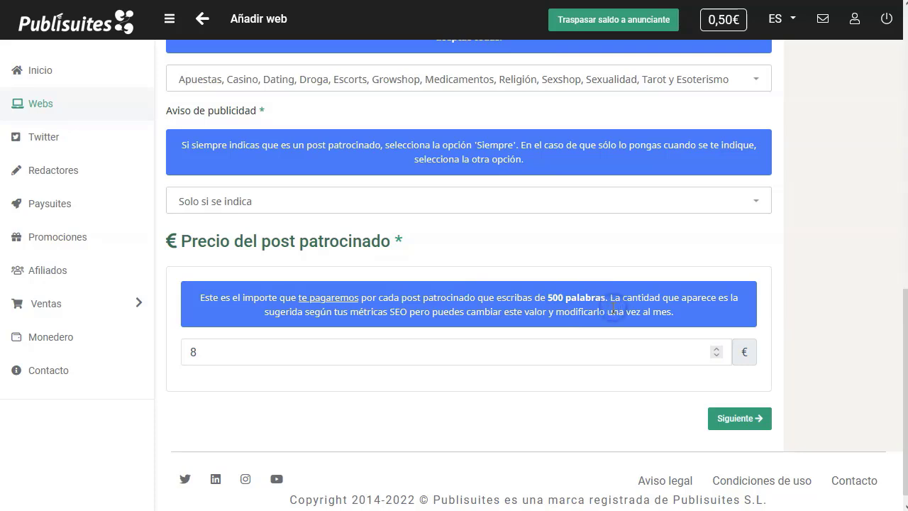
pyautogui.click(253, 353)
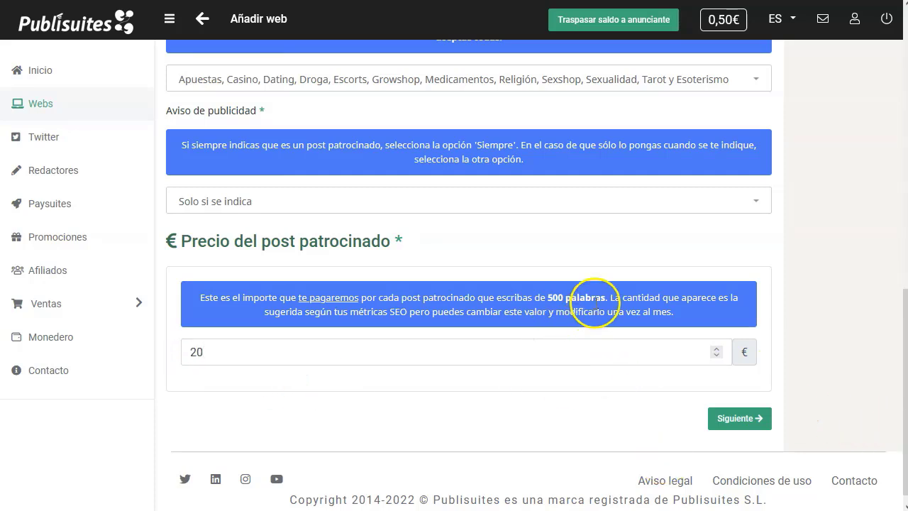
pyautogui.click(741, 415)
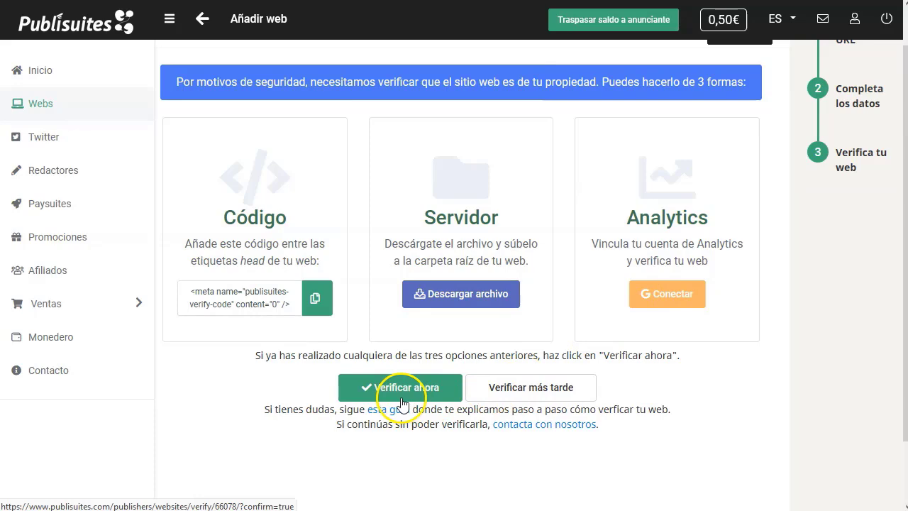
pyautogui.click(559, 390)
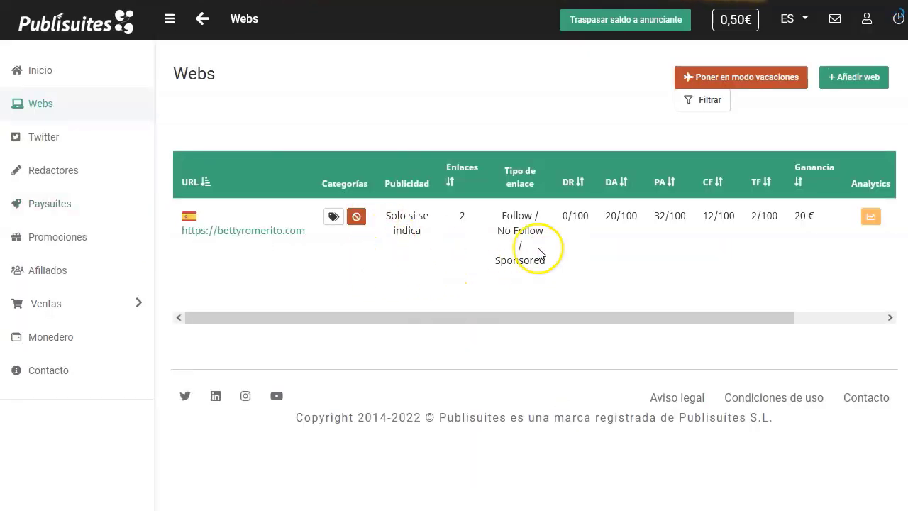
# Activate vacation mode for the added website until 16-08-2022 and dismiss the dialog
pyautogui.moveTo(500, 324); pyautogui.dragTo(726, 302)
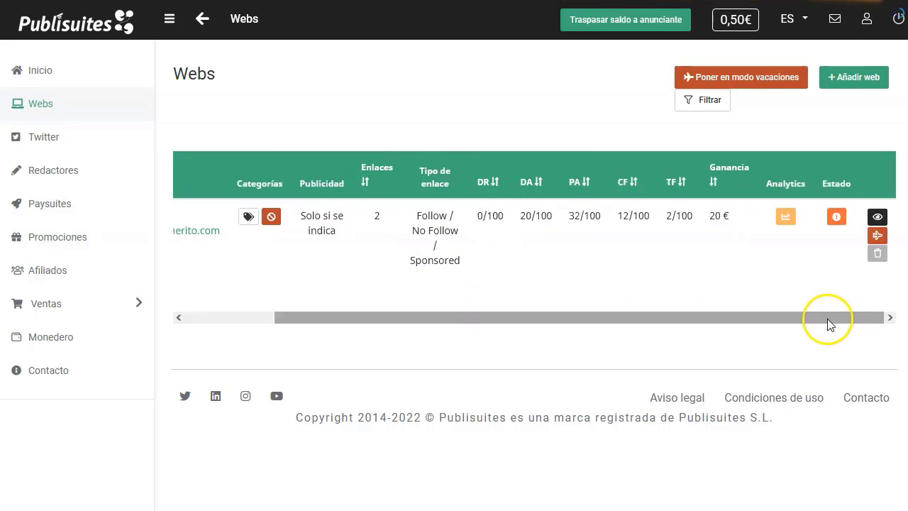
pyautogui.click(877, 237)
pyautogui.click(440, 207)
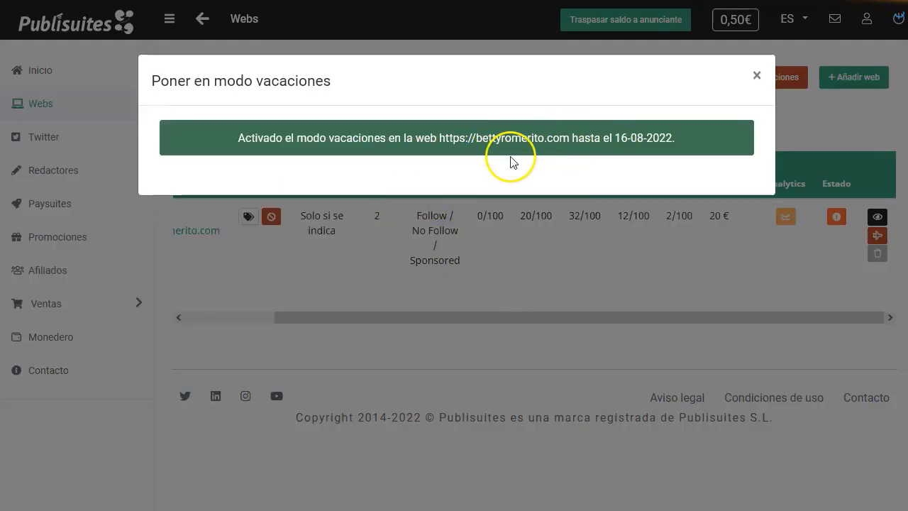
pyautogui.click(756, 76)
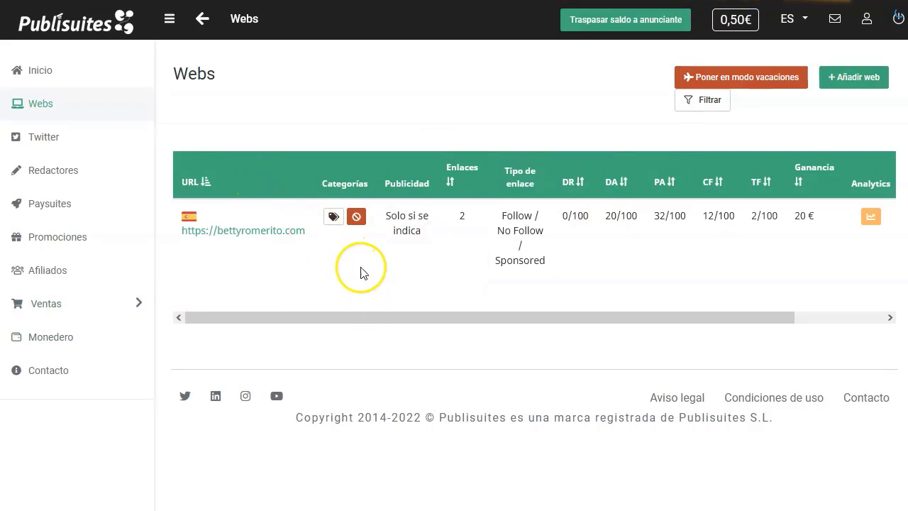
# Look through the Twitter, Redactores and Paysuites sections of the editor account
pyautogui.click(56, 142)
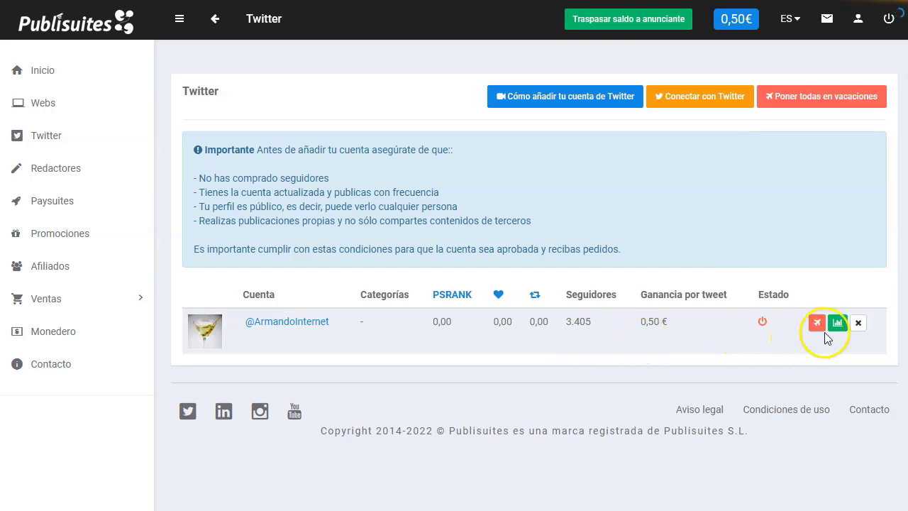
pyautogui.click(73, 173)
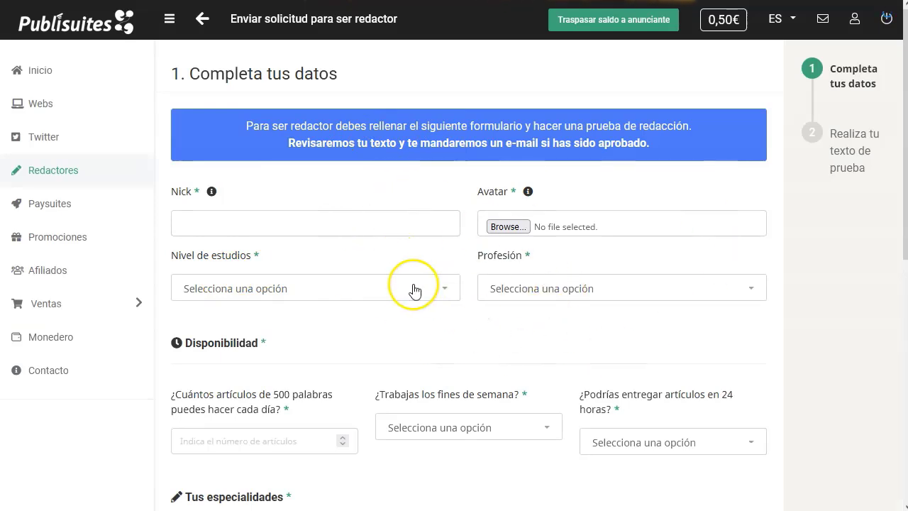
pyautogui.click(44, 204)
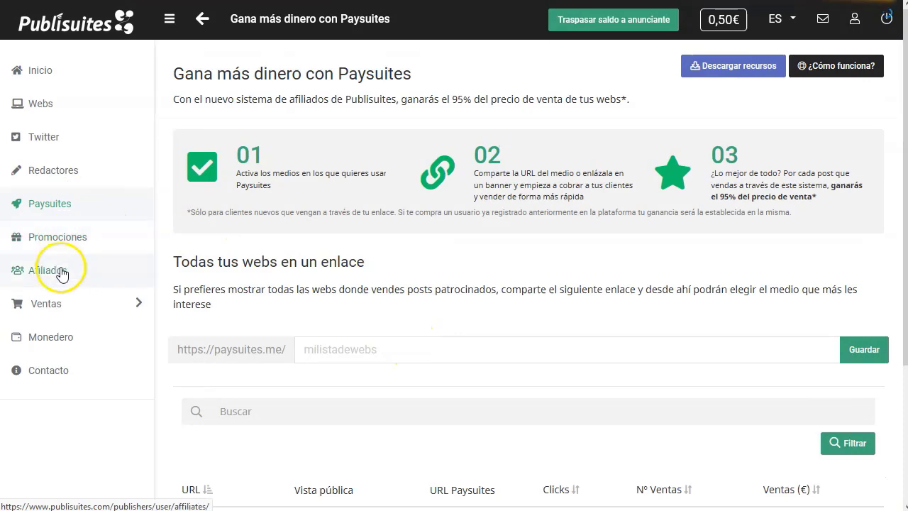
# Review the date of the balance movement in the Monedero section and return to the account's home page
pyautogui.click(52, 351)
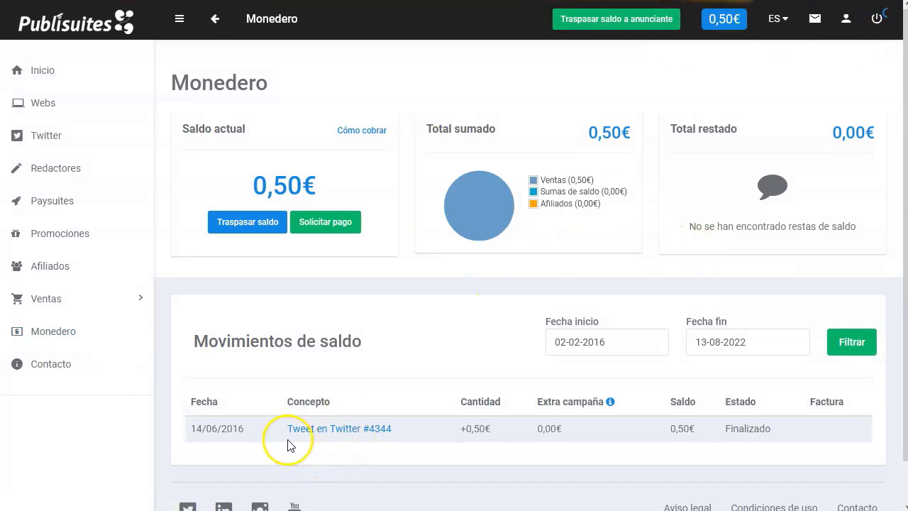
pyautogui.moveTo(244, 431); pyautogui.dragTo(232, 431)
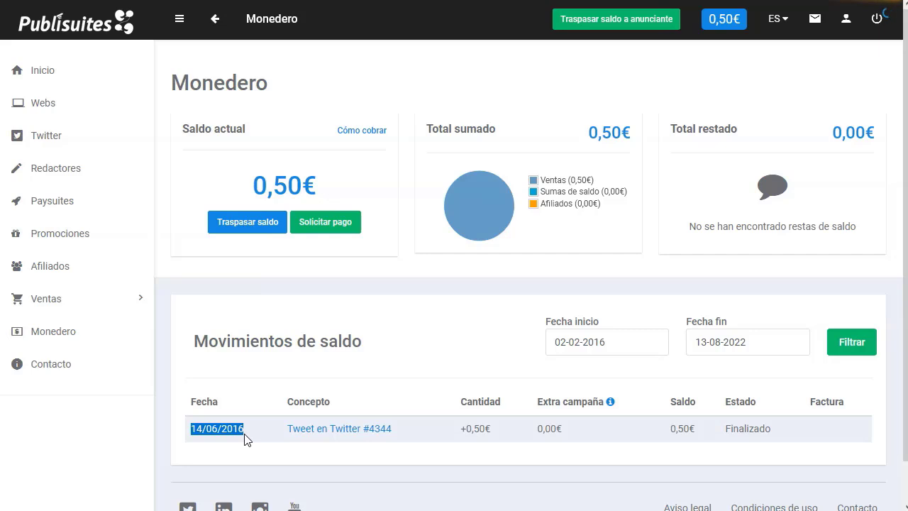
pyautogui.click(244, 434)
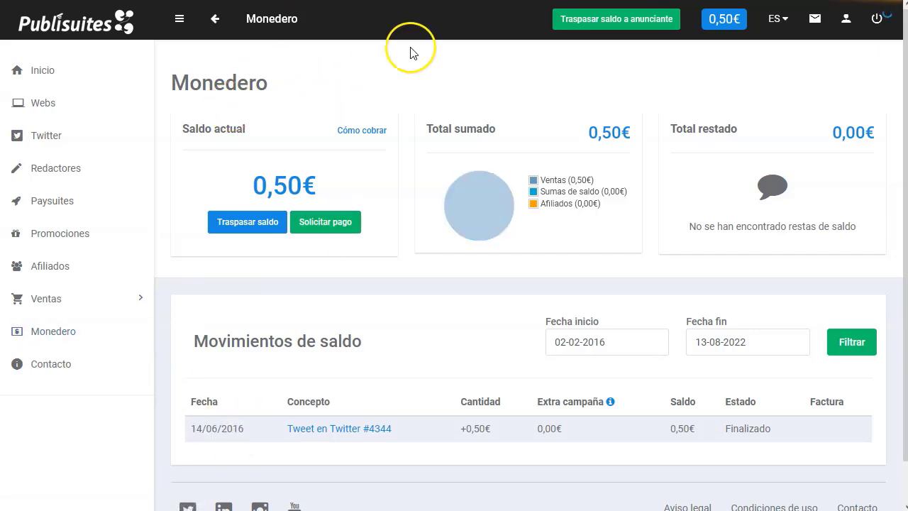
pyautogui.click(76, 27)
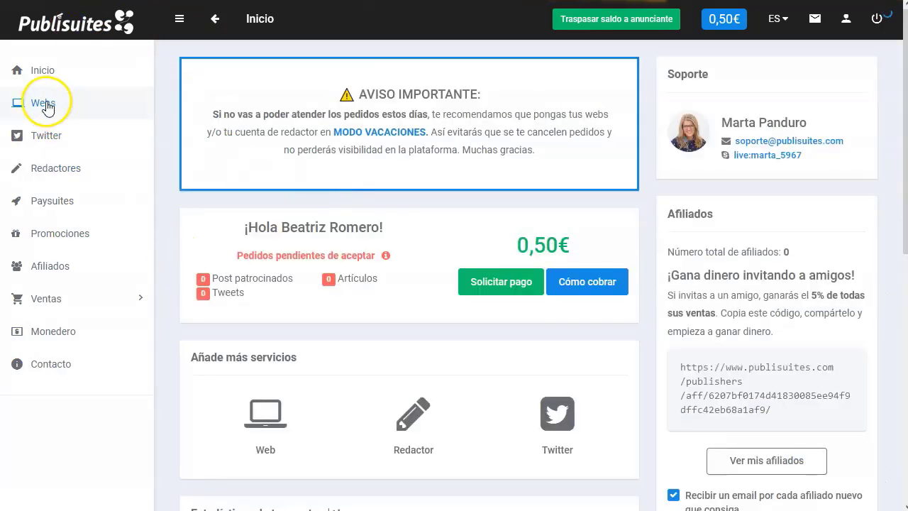